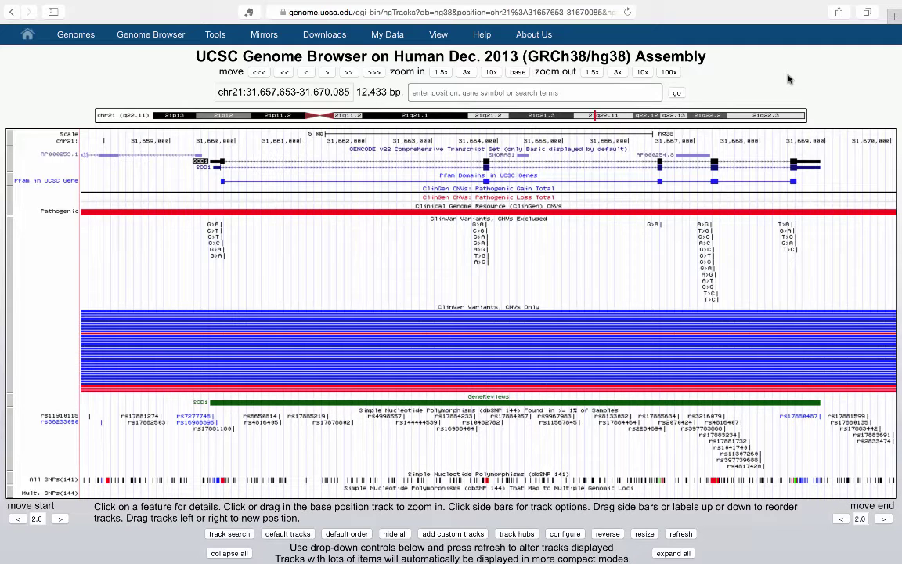
# Hide the All SNPs(141) track, set All SNPs(144) to dense, and refresh the browser display
pyautogui.scroll(-5, 398, 539)
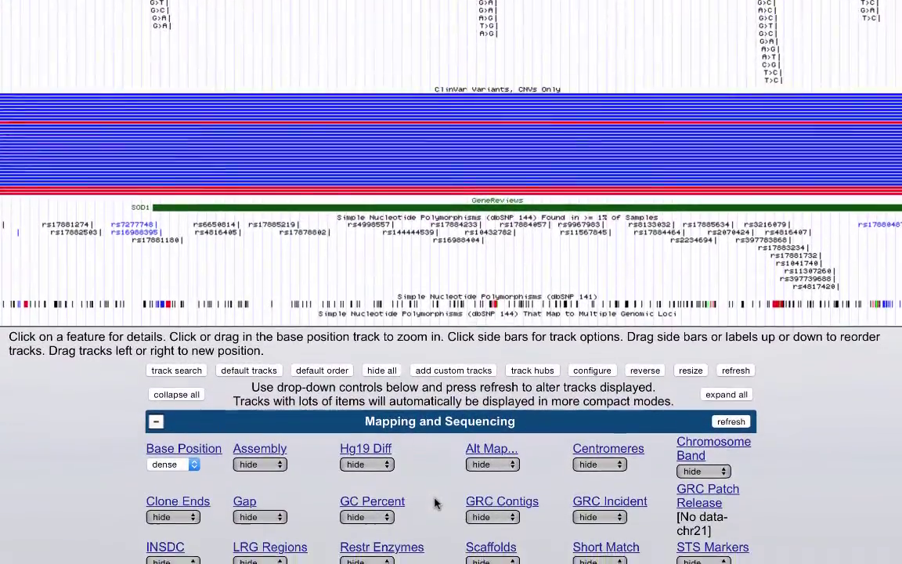
pyautogui.scroll(-5, 437, 504)
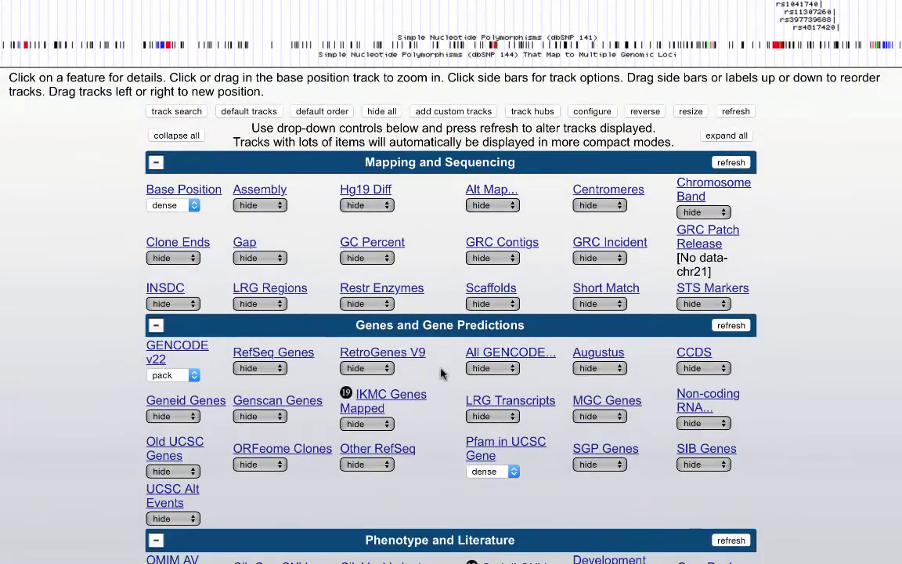
pyautogui.scroll(-2, 441, 374)
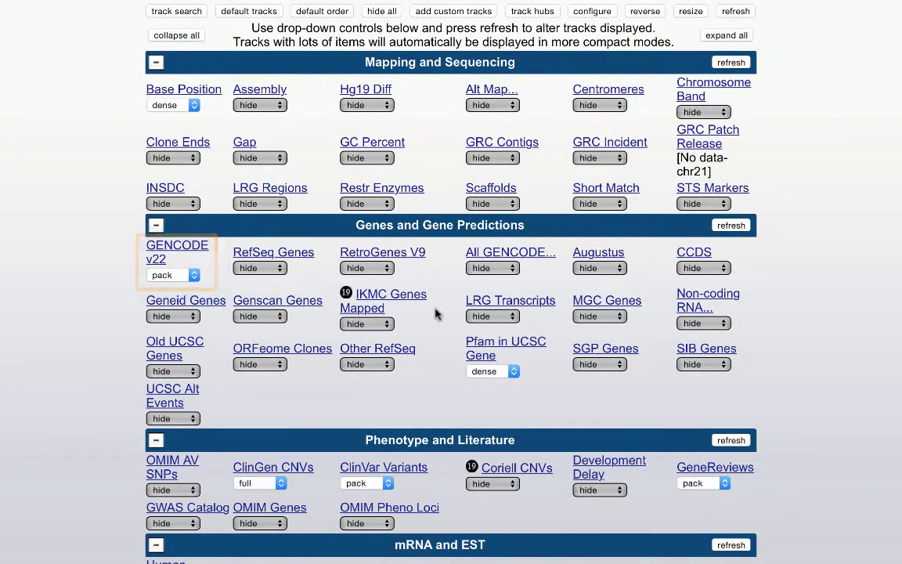
pyautogui.scroll(-2, 436, 313)
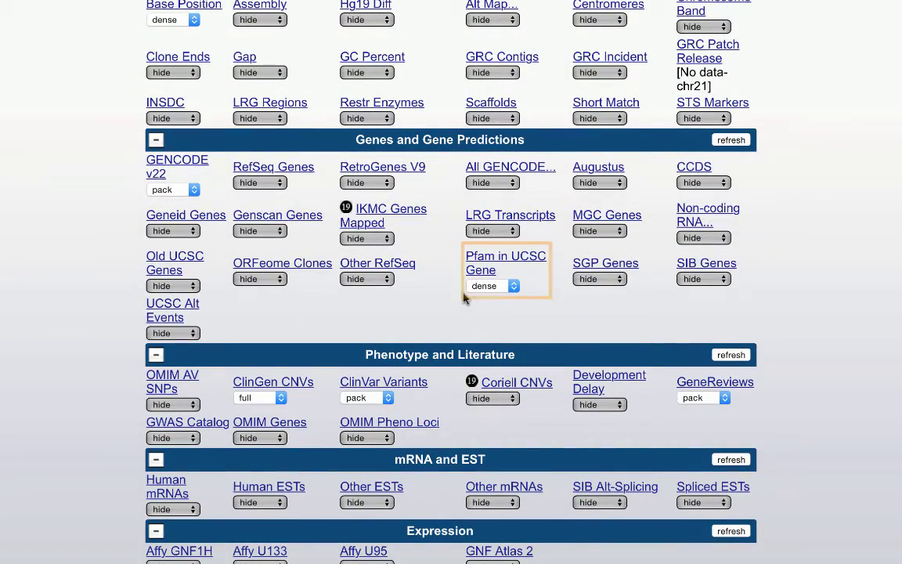
pyautogui.scroll(-3, 447, 304)
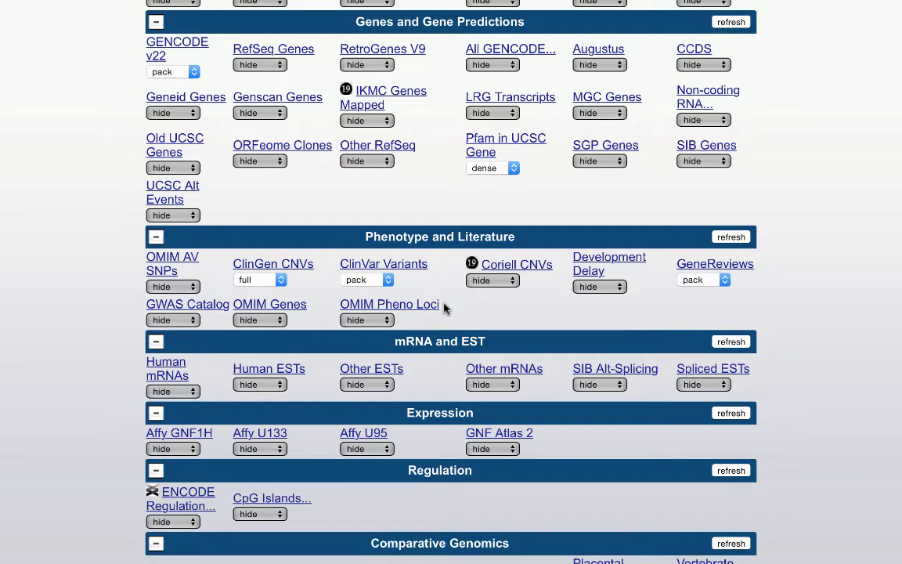
pyautogui.scroll(-5, 445, 307)
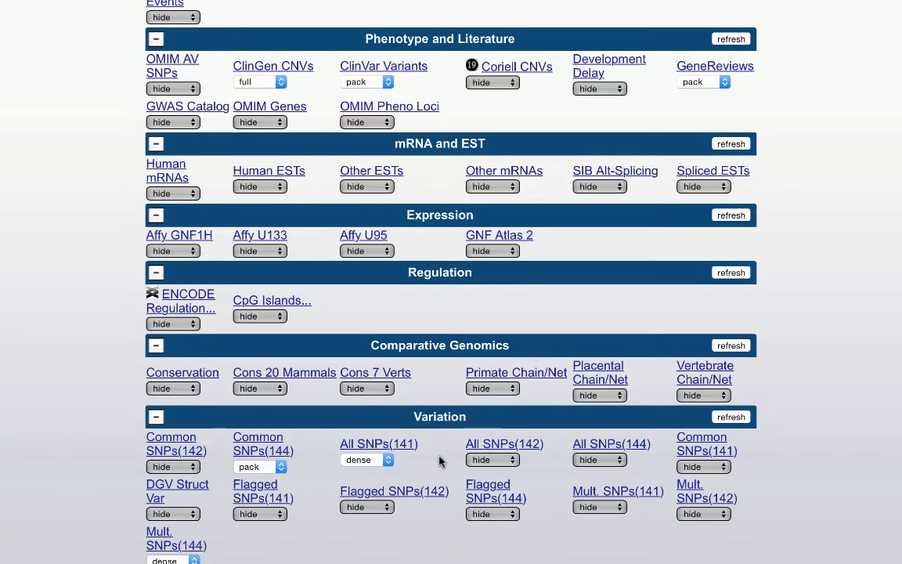
pyautogui.click(388, 460)
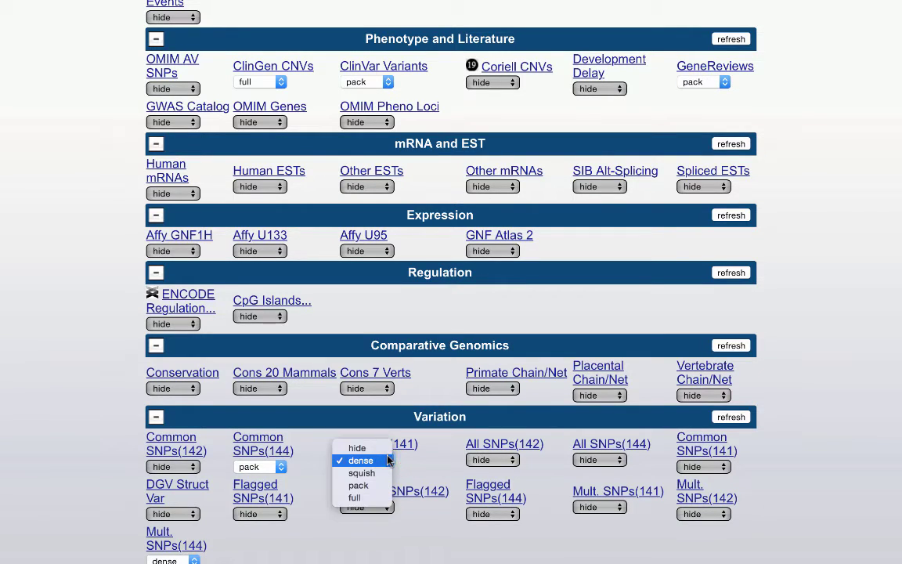
pyautogui.click(357, 448)
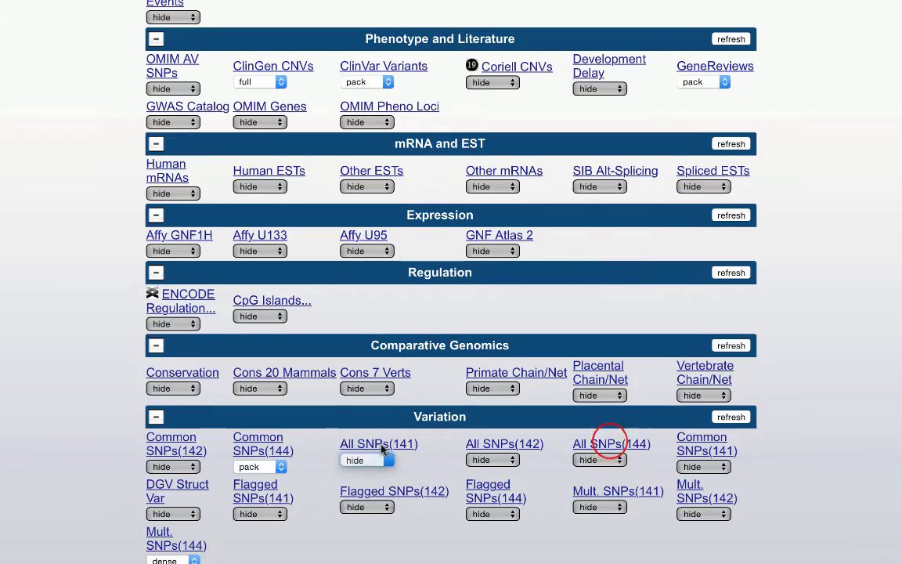
pyautogui.click(603, 460)
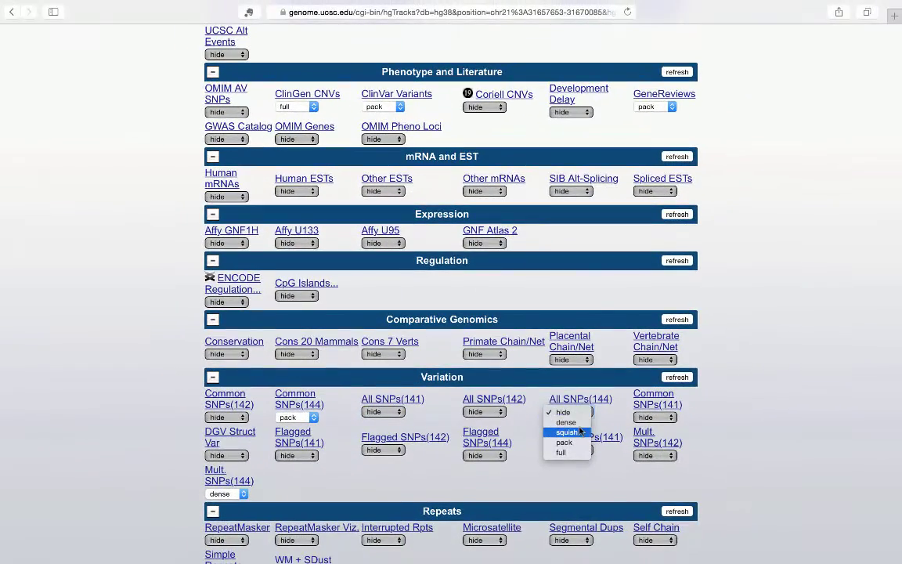
pyautogui.click(566, 423)
pyautogui.click(678, 376)
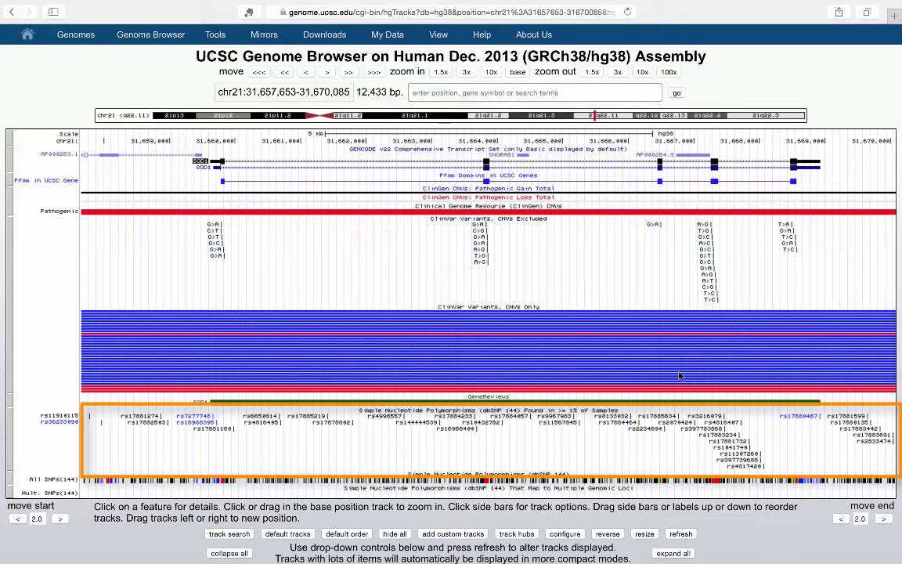
# Zoom in on the second SOD1 exon and narrow the region to about chr21:31,663,837-31,663,858 around the red SNPs
pyautogui.moveTo(680, 376); pyautogui.dragTo(674, 376)
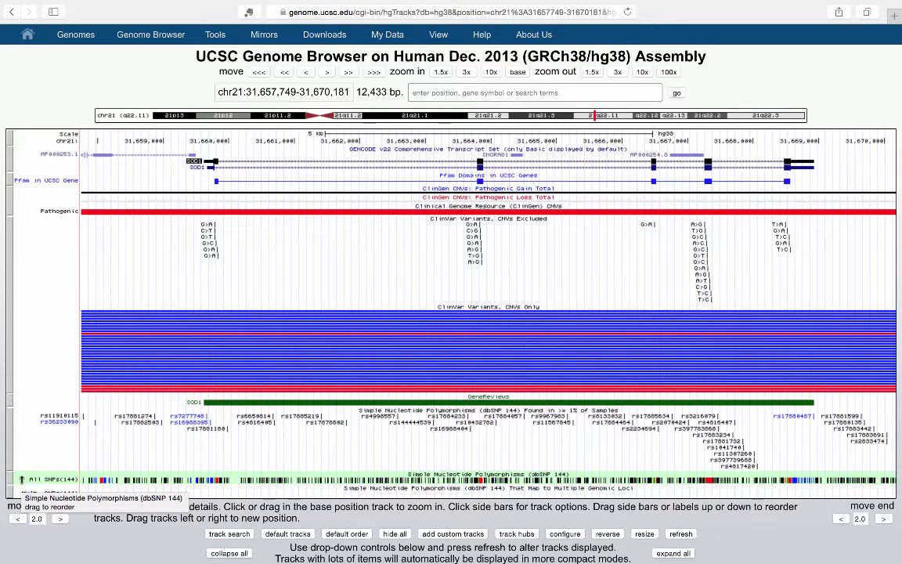
pyautogui.click(470, 139)
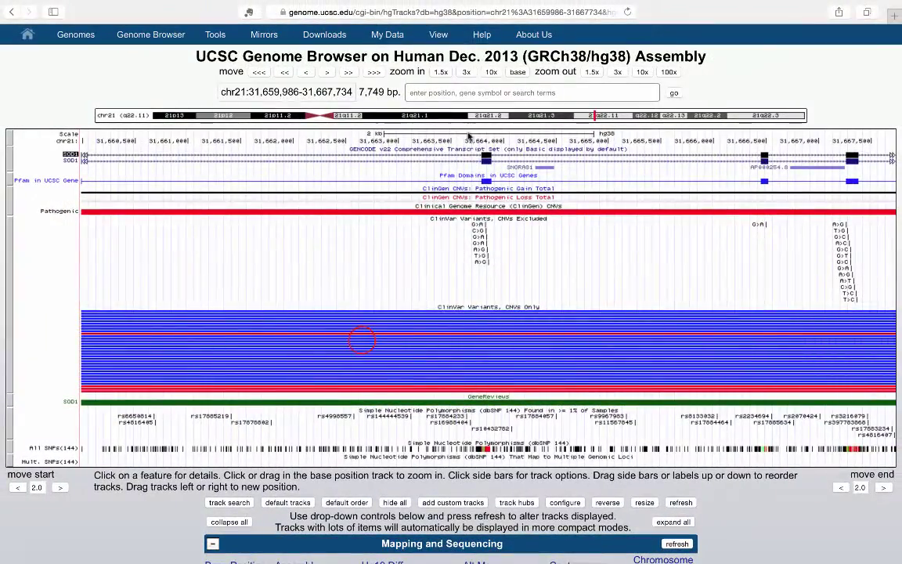
pyautogui.moveTo(469, 137); pyautogui.dragTo(510, 137)
pyautogui.click(356, 397)
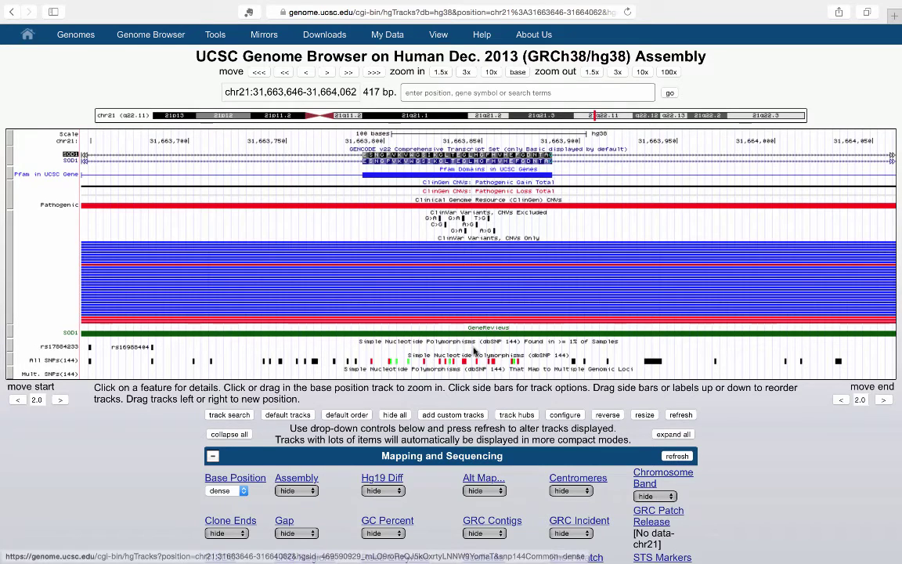
pyautogui.moveTo(455, 139); pyautogui.dragTo(498, 140)
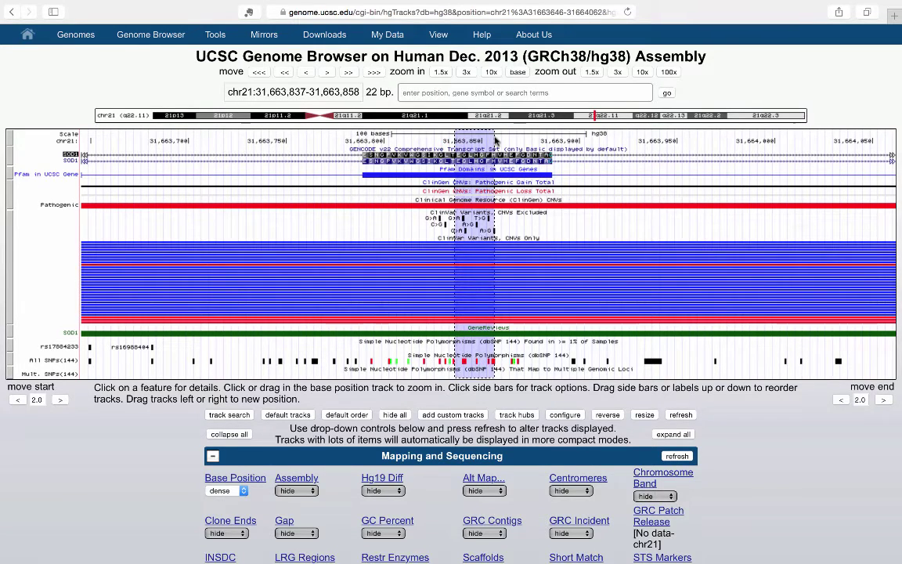
pyautogui.click(356, 340)
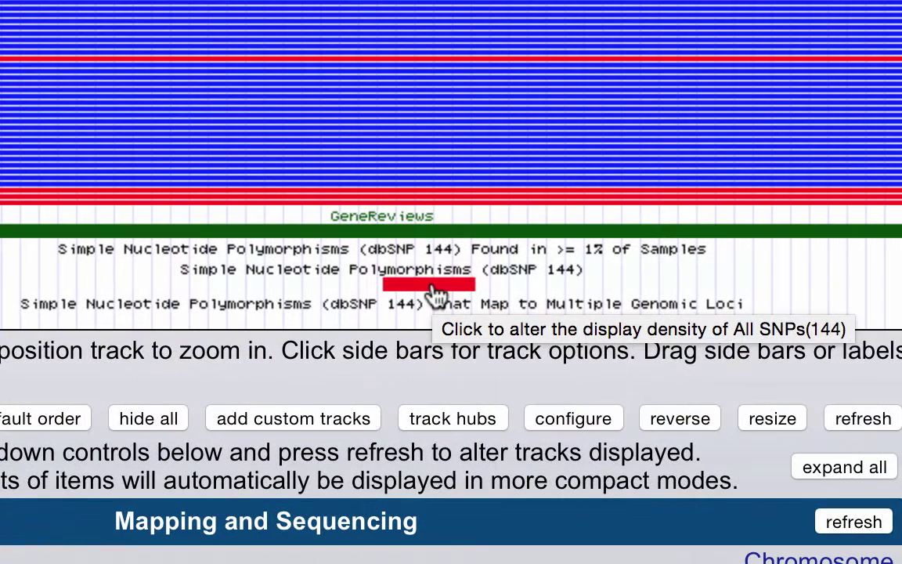
# Expand the All SNPs(144) track to show SNP names, view the details page for rs121912435, and return to the browser
pyautogui.click(427, 286)
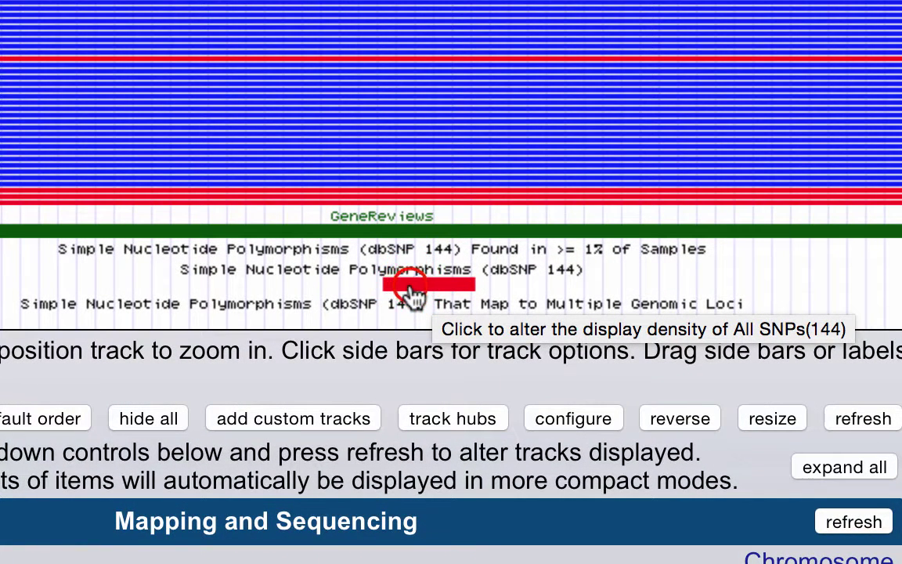
pyautogui.click(412, 287)
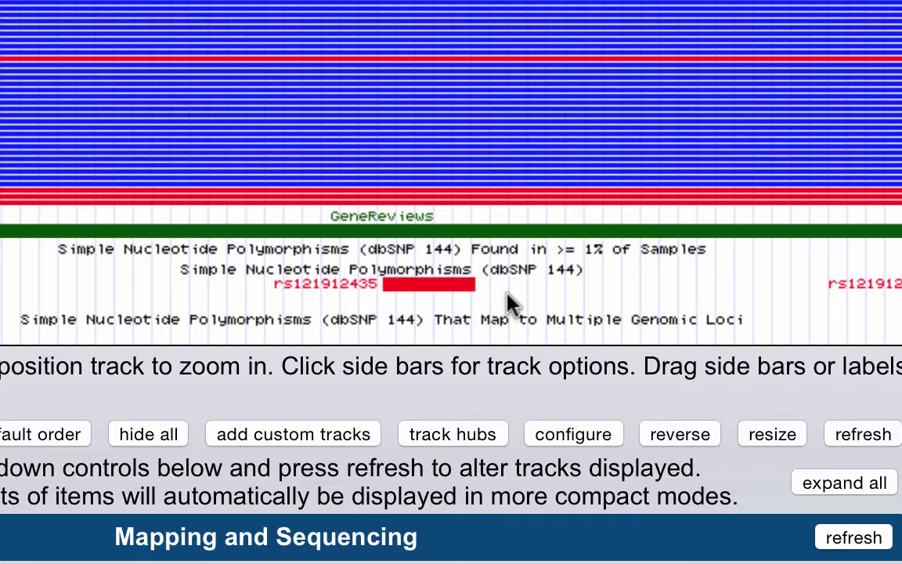
pyautogui.click(456, 292)
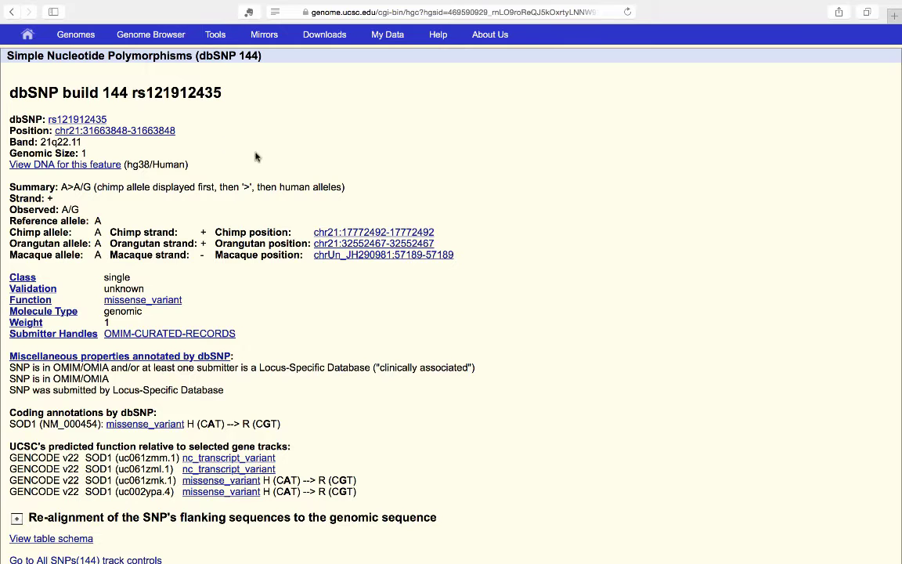
pyautogui.click(11, 11)
# Zoom out 10x to cover the exon, view the GeneReviews details for SOD1, and return to the browser
pyautogui.click(643, 73)
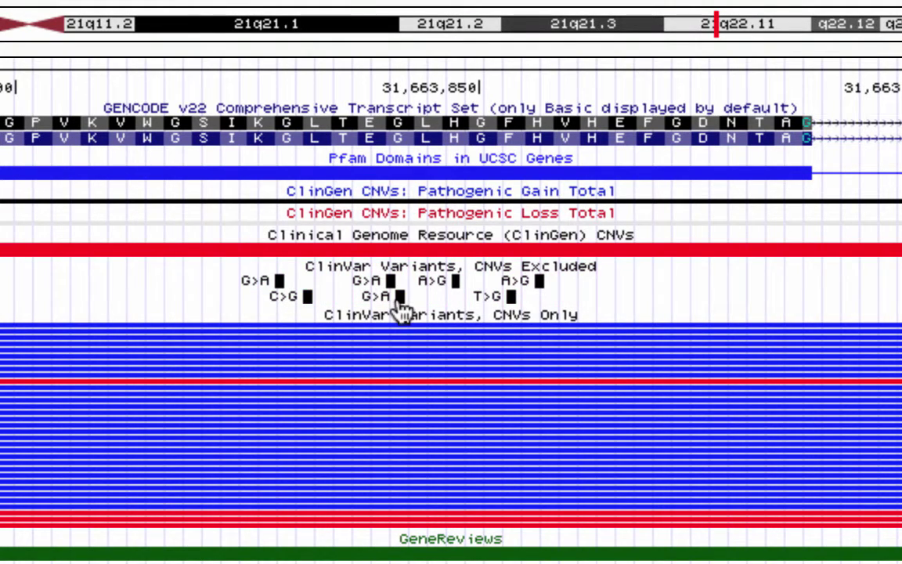
pyautogui.moveTo(401, 310)
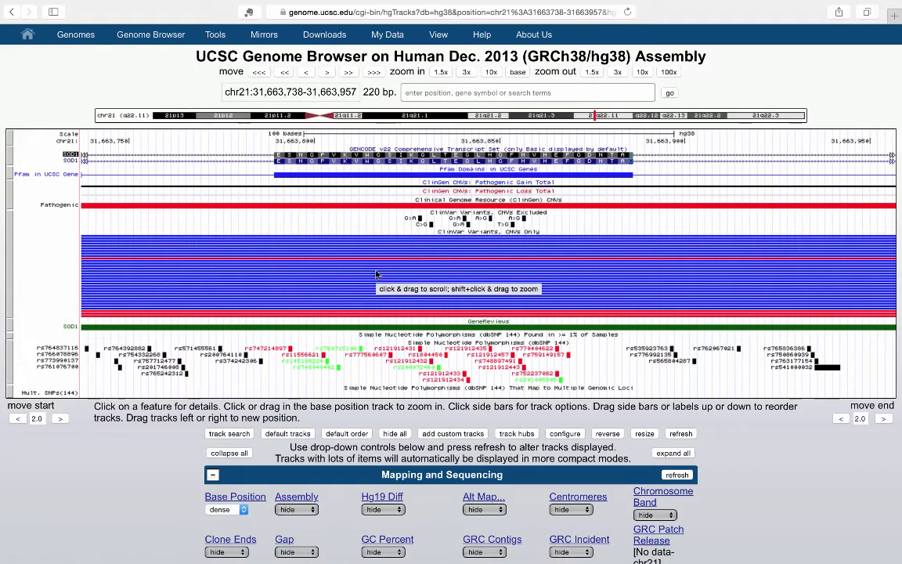
pyautogui.click(393, 325)
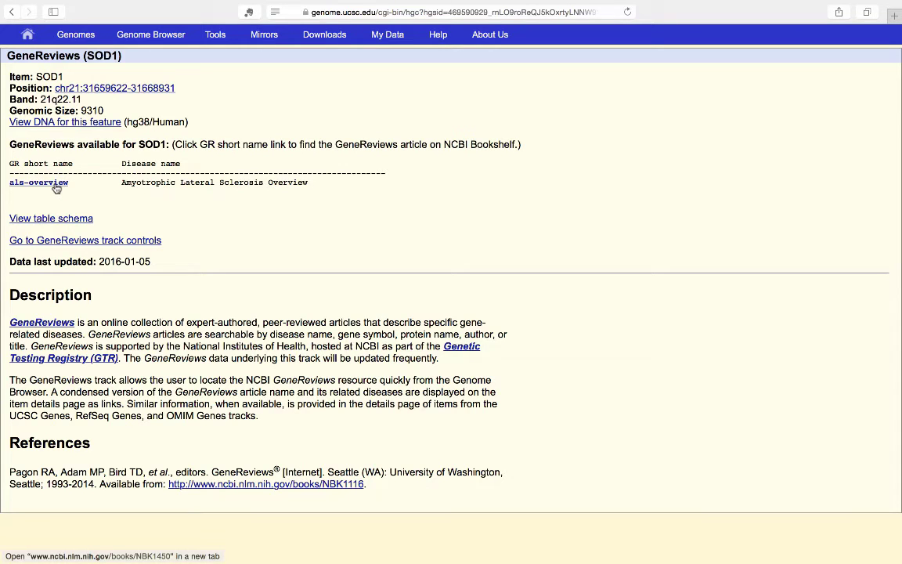
pyautogui.click(11, 11)
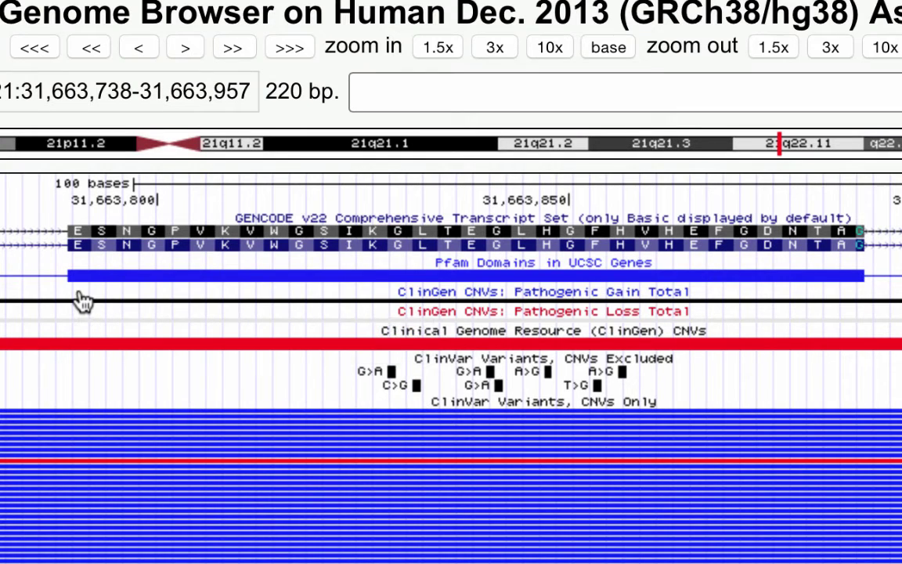
# Expand the Pfam in UCSC Gene track and open the Sod_Cu domain's Pfam family page in a new tab to read it
pyautogui.click(115, 276)
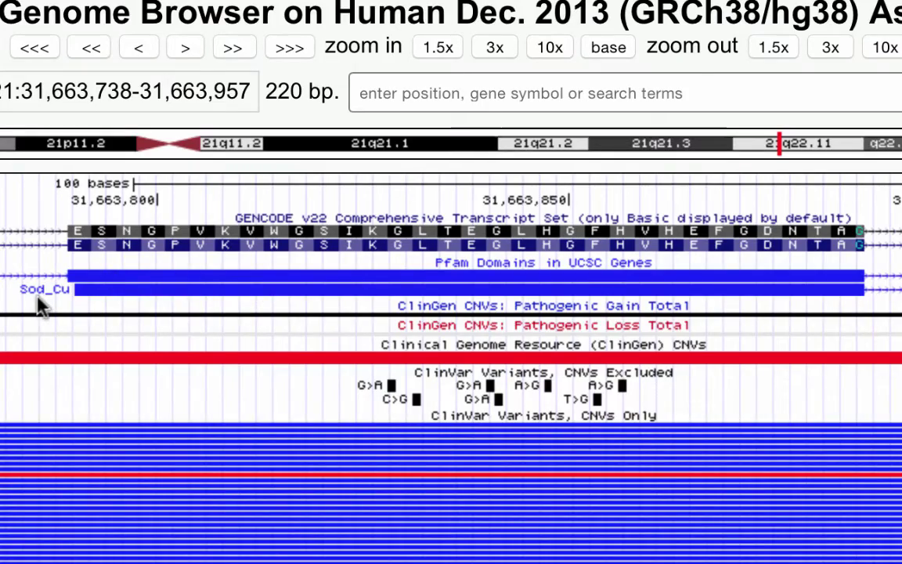
pyautogui.click(135, 288)
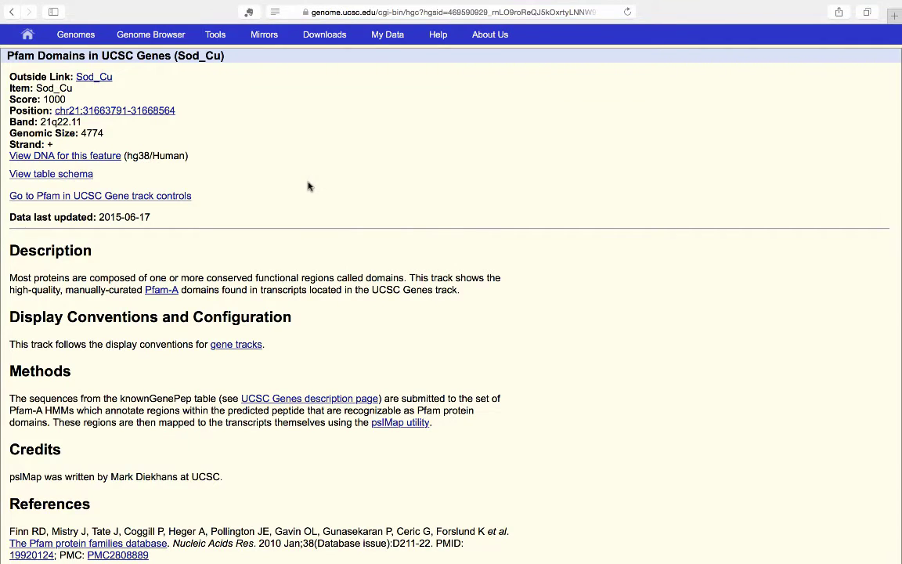
pyautogui.keyDown('super'); pyautogui.click(106, 78); pyautogui.keyUp('super')
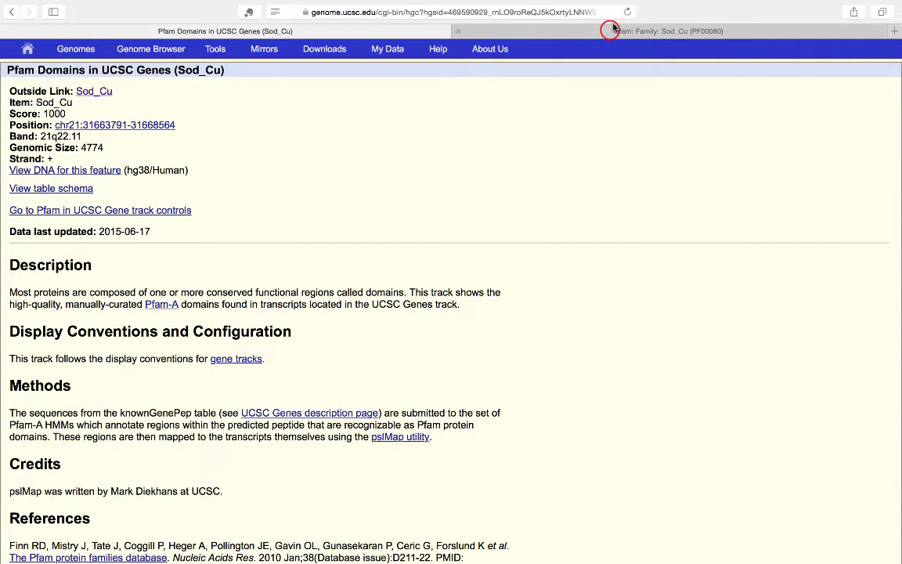
pyautogui.click(611, 30)
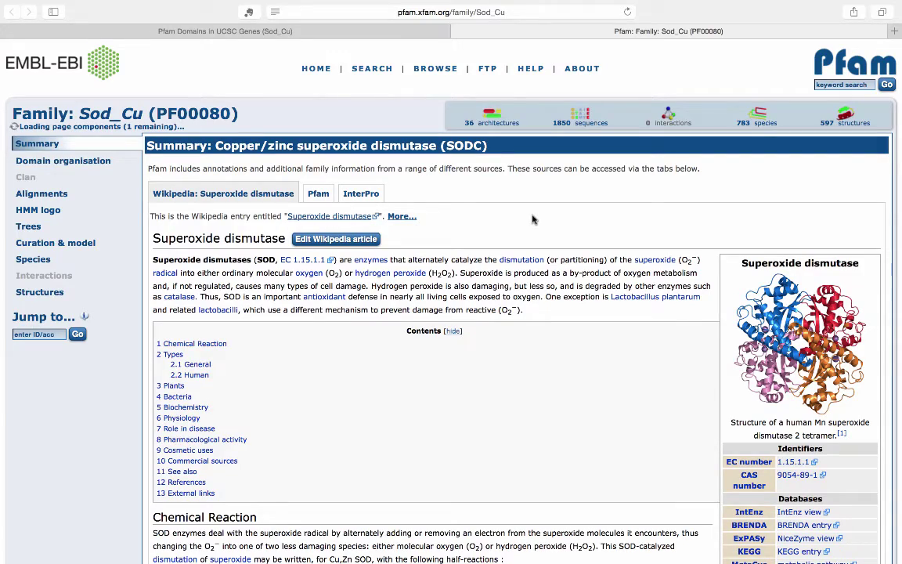
pyautogui.scroll(-5, 532, 219)
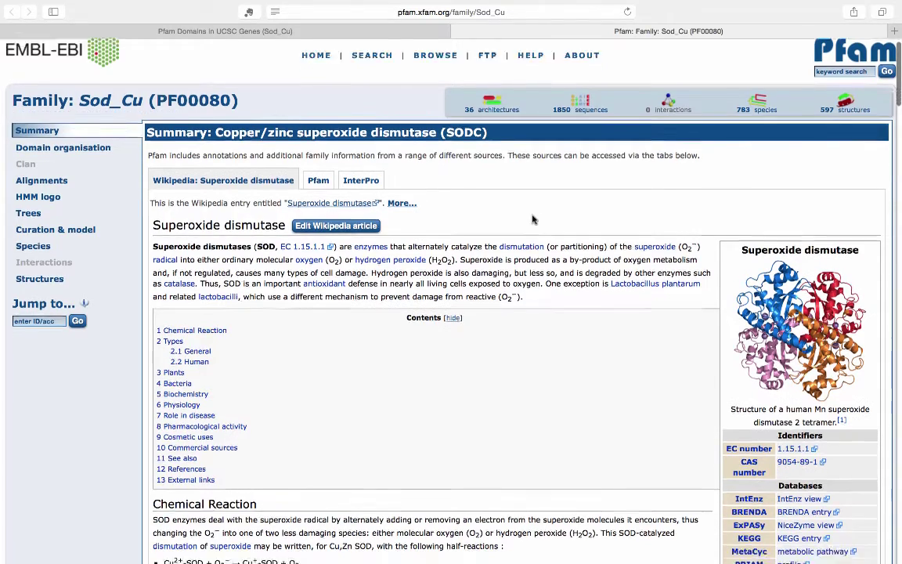
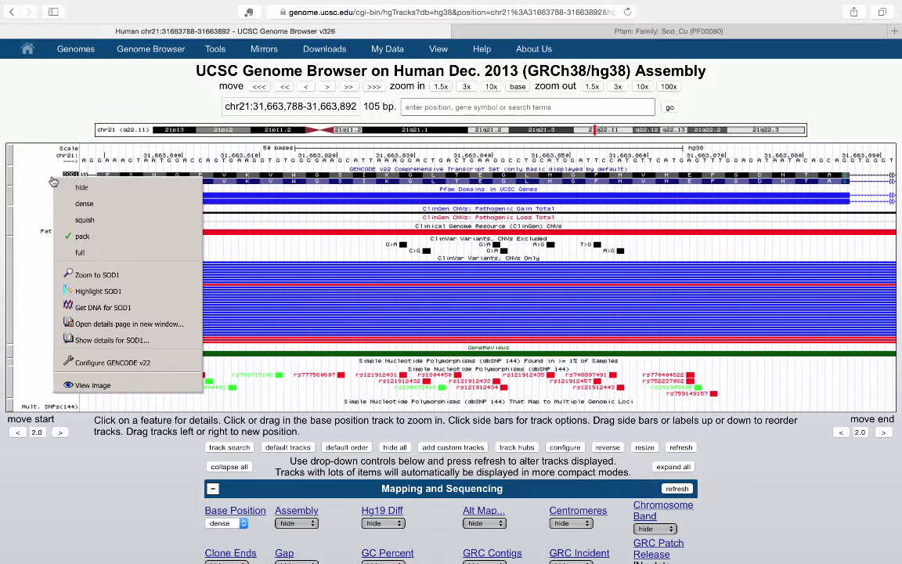
# Turn on codon numbering for the GENCODE v22 track and zoom in 1.5x twice on the exon
pyautogui.click(97, 363)
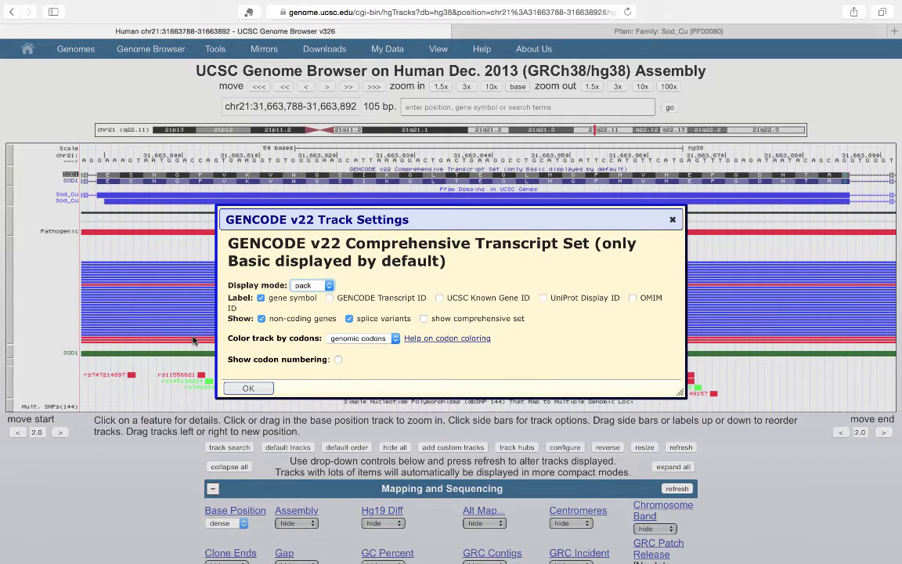
pyautogui.click(338, 360)
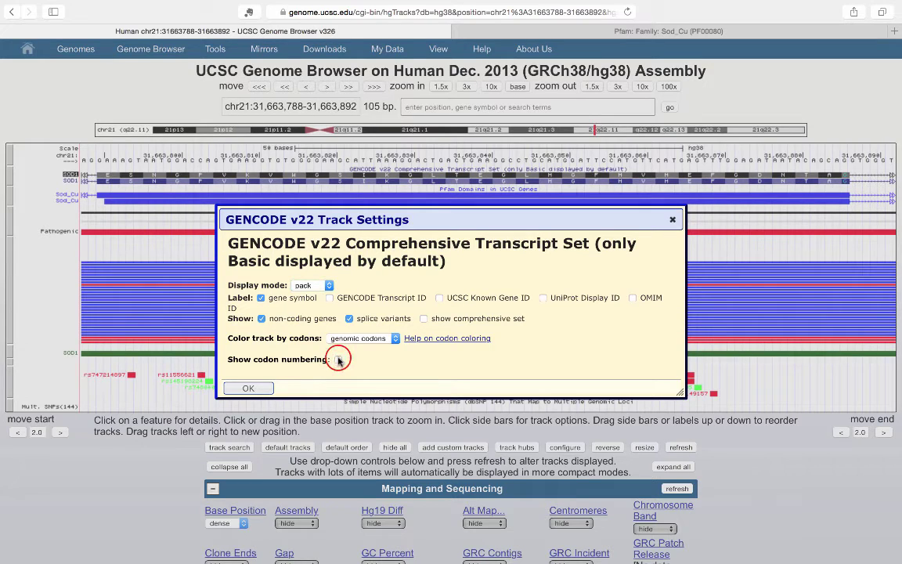
pyautogui.click(249, 389)
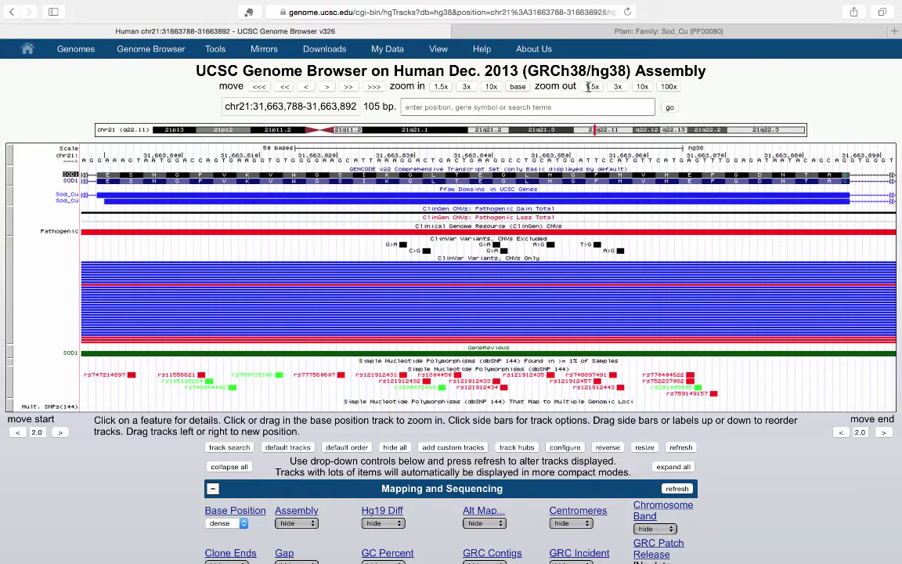
pyautogui.click(441, 86)
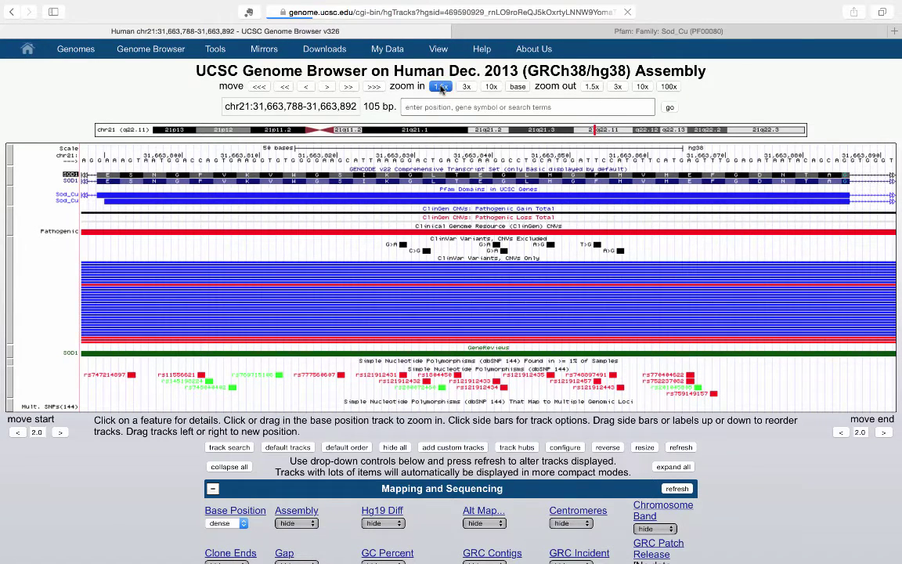
pyautogui.click(441, 86)
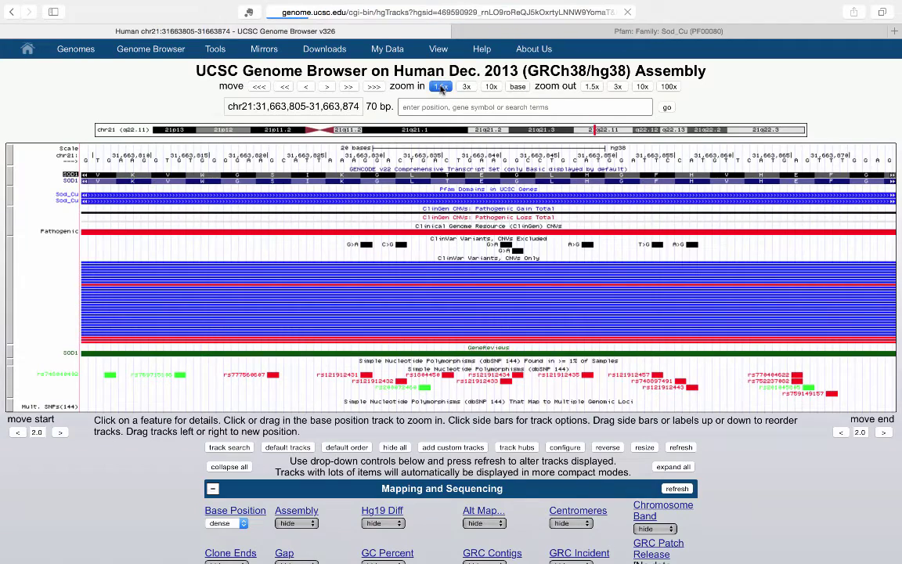